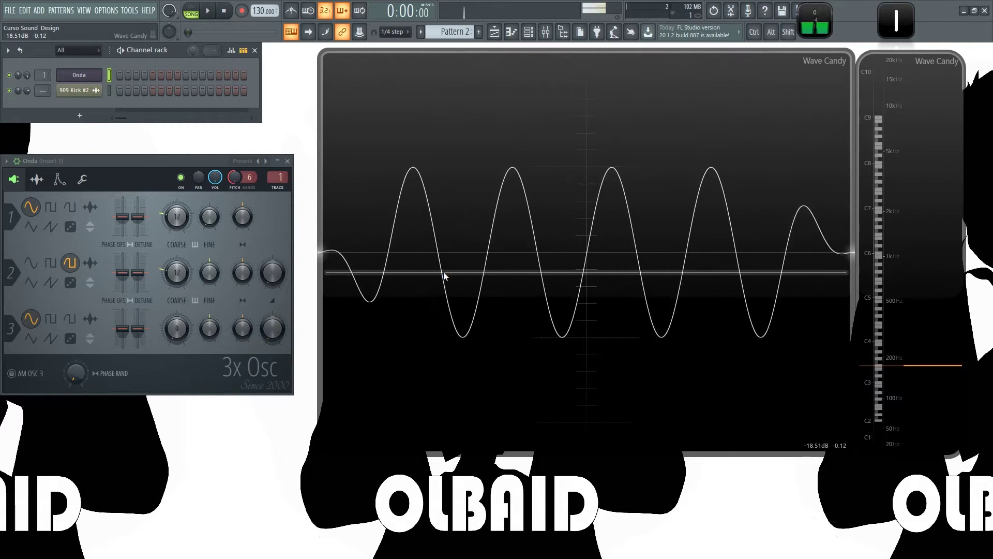
{"action": "left_click_drag", "start_coordinate": [478, 275], "coordinate": [705, 244]}
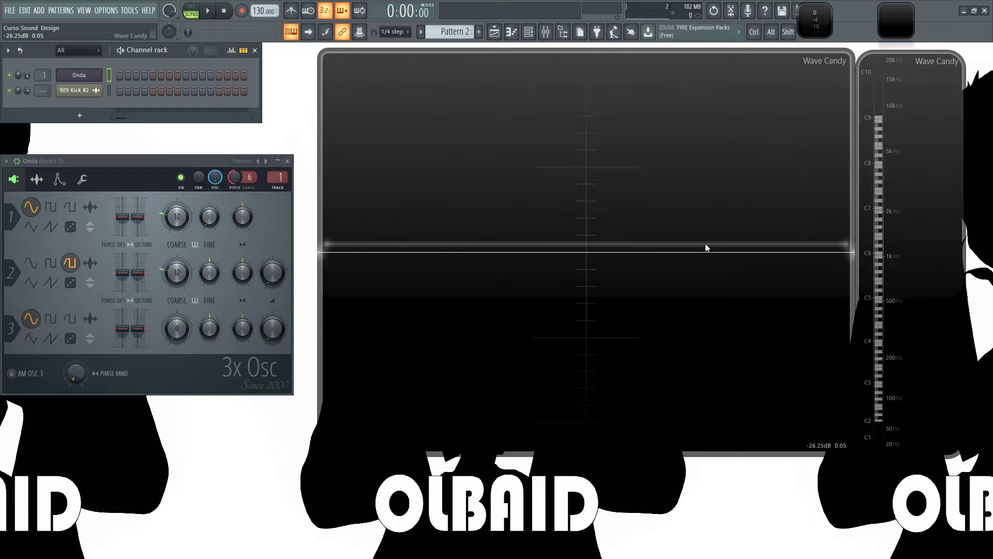
{"action": "left_click_drag", "start_coordinate": [705, 244], "coordinate": [600, 192]}
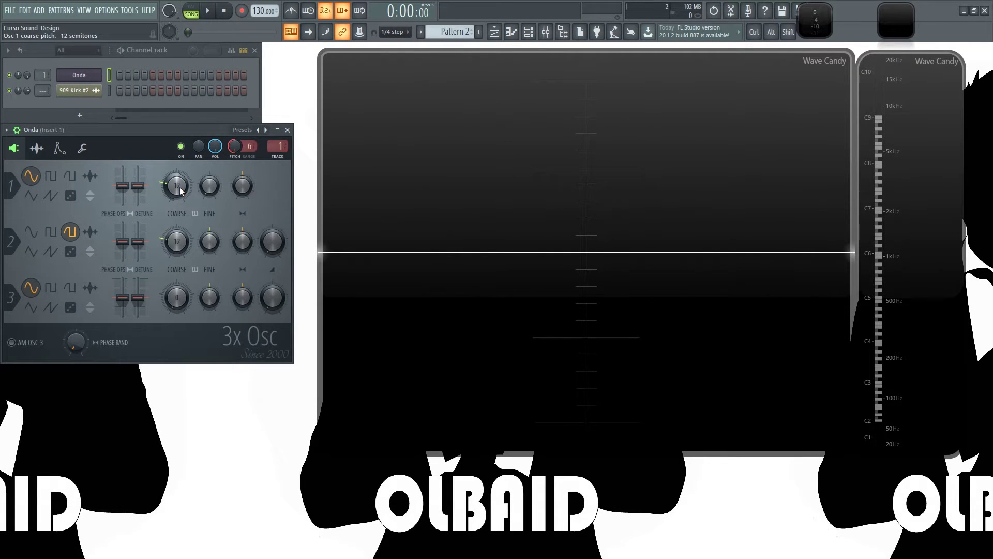
Lower oscillator 1's coarse pitch to its minimum, sweep it to its maximum while playing C4, and reset it to +0 semitones
{"action": "left_click_drag", "start_coordinate": [180, 190], "coordinate": [178, 190]}
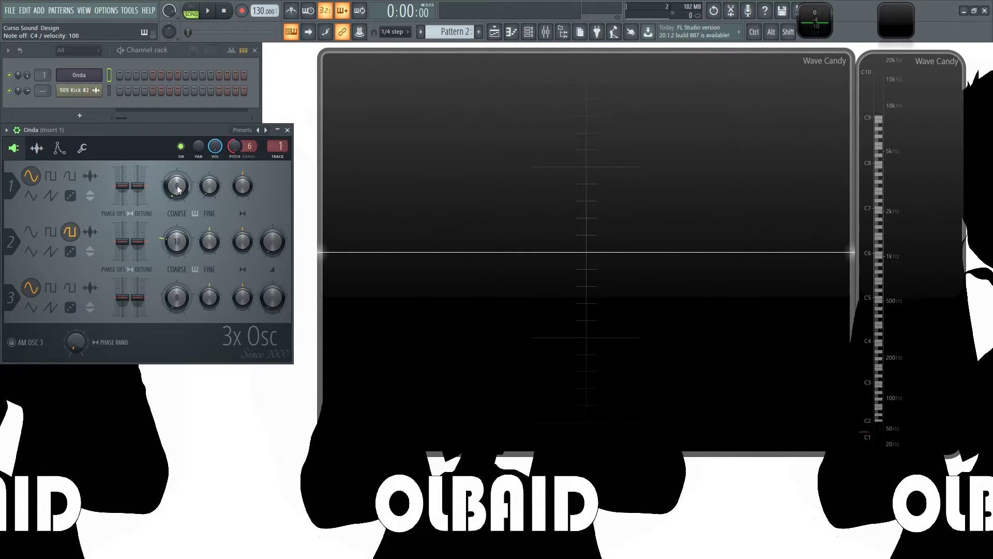
{"action": "key", "text": "z"}
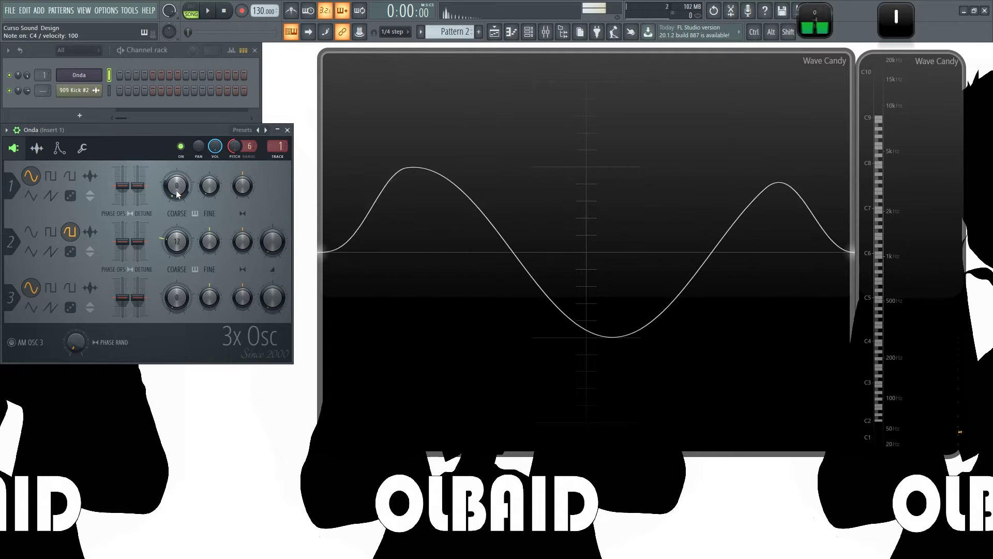
{"action": "left_click_drag", "start_coordinate": [178, 186], "coordinate": [177, 154]}
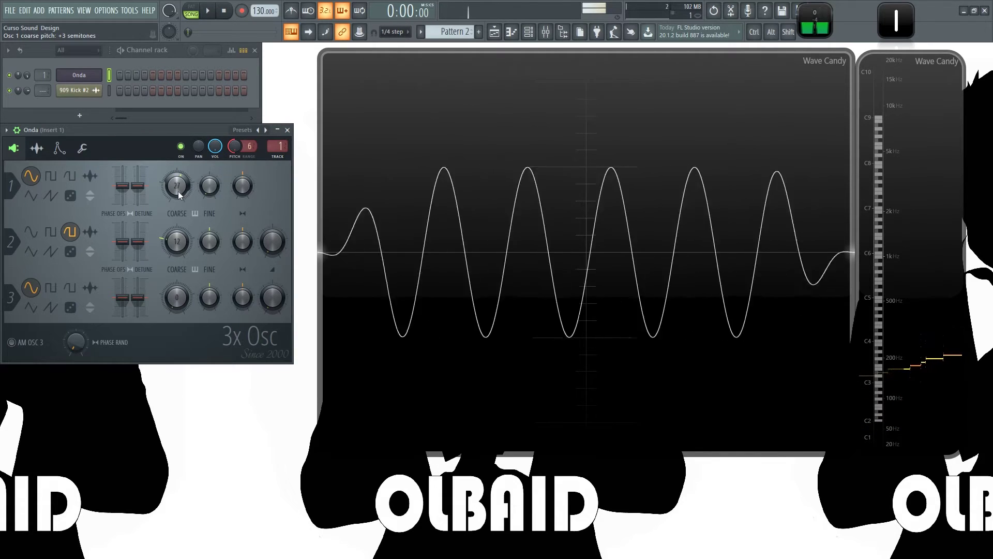
{"action": "left_click_drag", "start_coordinate": [177, 196], "coordinate": [178, 174]}
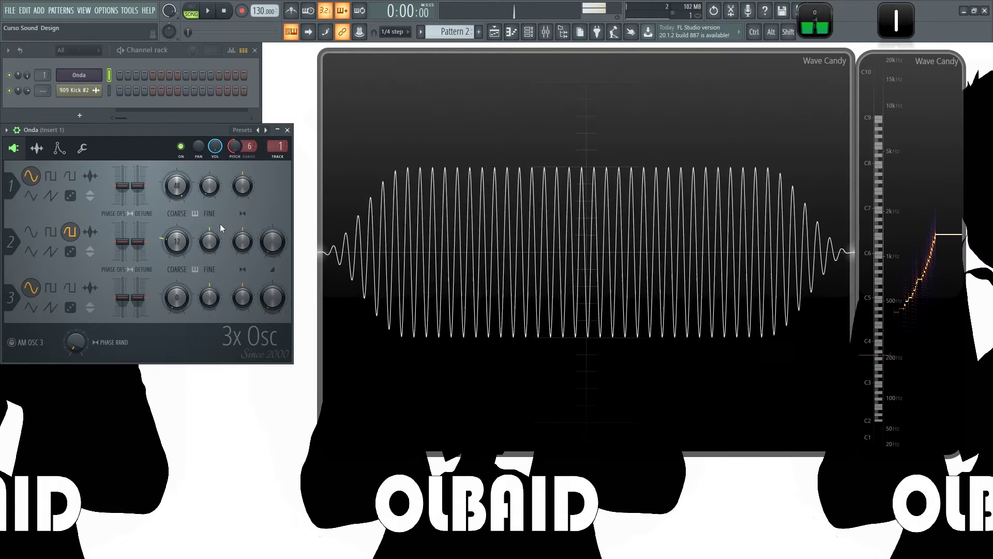
{"action": "left_click", "coordinate": [178, 188], "text": "alt"}
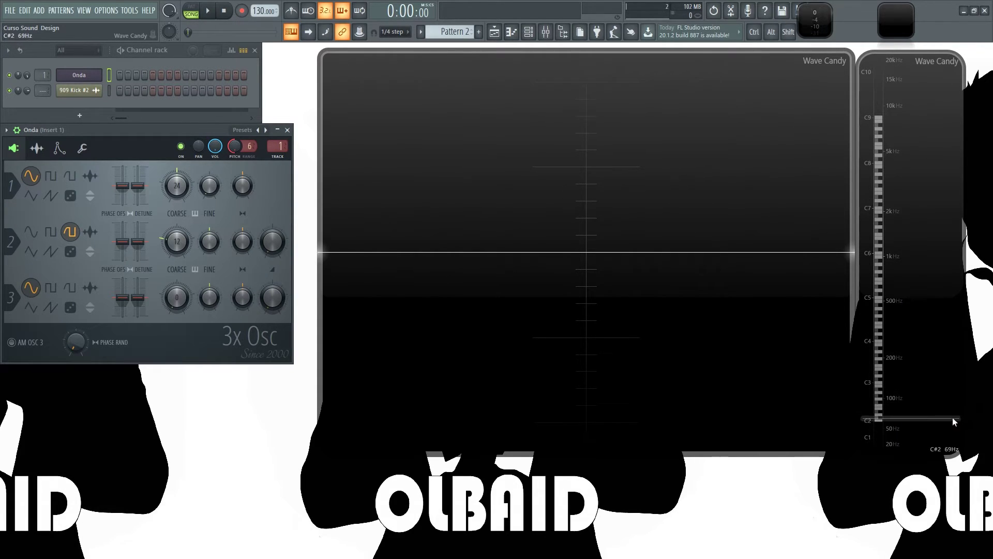
Play notes with oscillator 1's coarse pitch at its minimum and its maximum, up to D6, and restore the default coarse pitch
{"action": "left_click", "coordinate": [177, 183], "text": "alt"}
{"action": "key", "text": "z"}
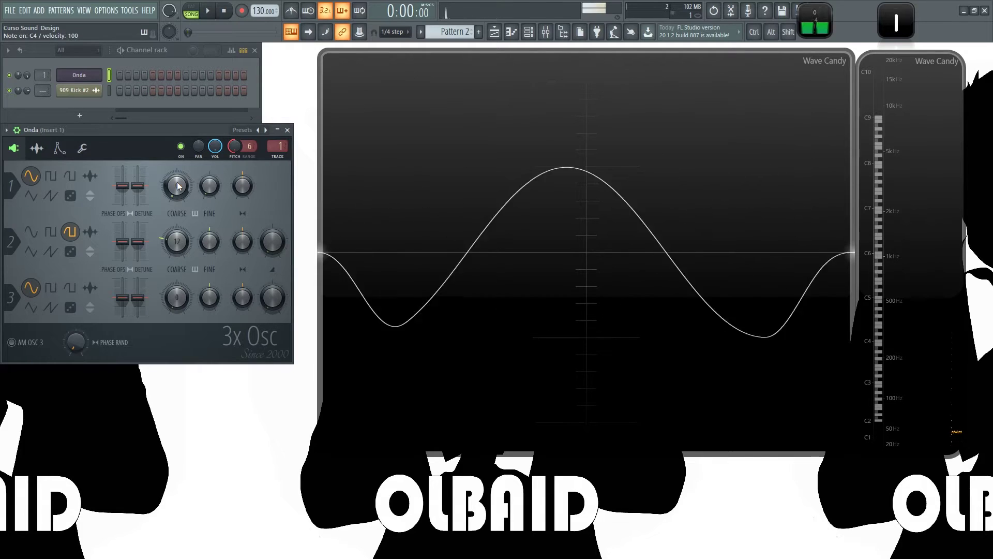
{"action": "key", "text": "u"}
{"action": "left_click_drag", "start_coordinate": [177, 184], "coordinate": [177, 78]}
{"action": "key", "text": "o"}
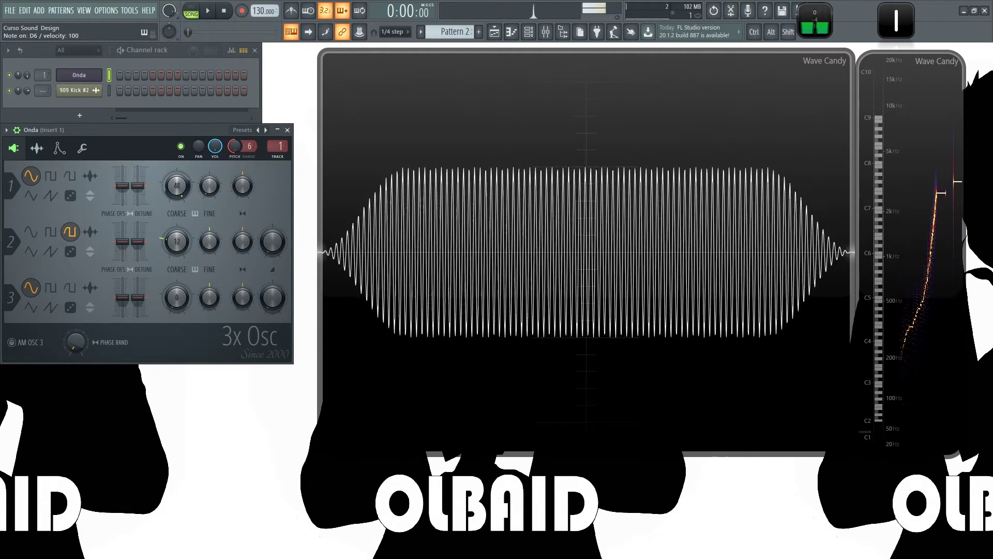
{"action": "left_click", "coordinate": [179, 190], "text": "alt"}
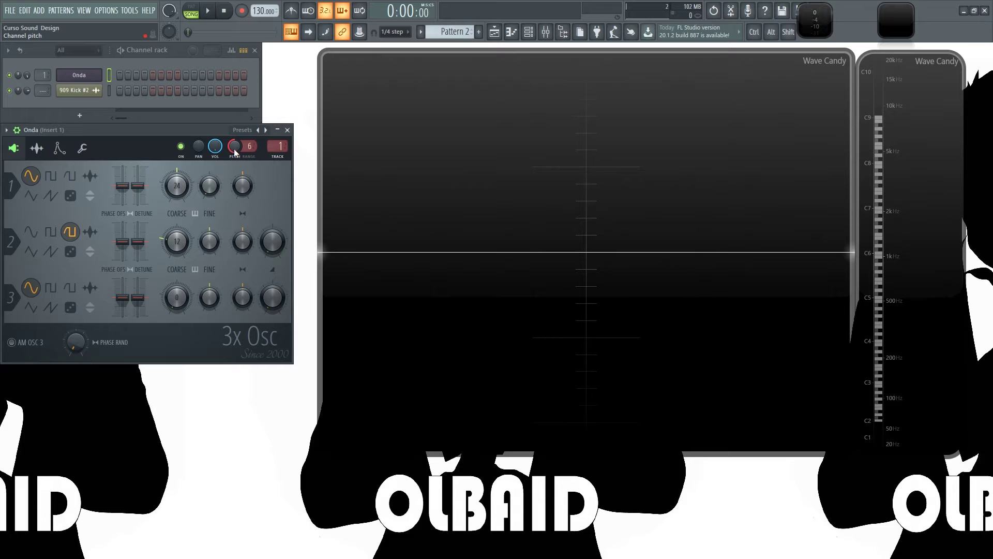
Audition a note with the Onda channel pitch raised and lowered, and reset the channel pitch to its centre default
{"action": "left_click_drag", "start_coordinate": [237, 148], "coordinate": [237, 131]}
{"action": "key", "text": "z"}
{"action": "left_click_drag", "start_coordinate": [235, 147], "coordinate": [235, 171]}
{"action": "left_click", "coordinate": [238, 145], "text": "alt"}
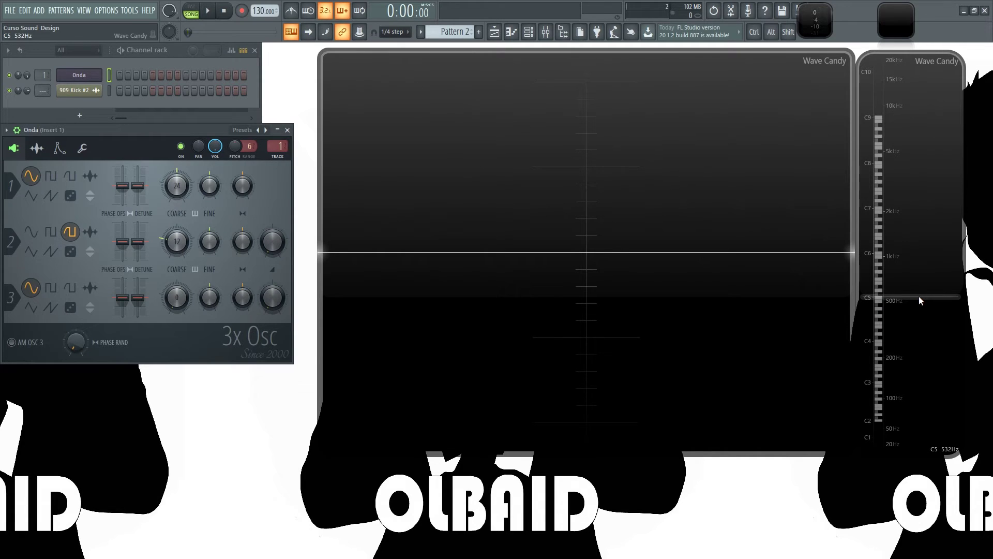
Play A4 and show the Onda channel's envelope and keyboard page to play A4 and A5 on its piano
{"action": "key", "text": "q"}
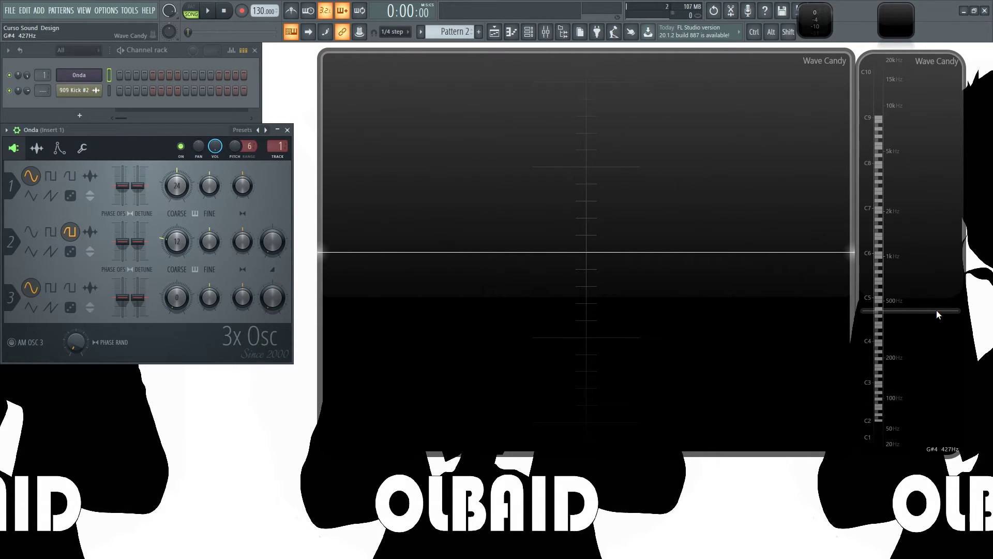
{"action": "key", "text": "y"}
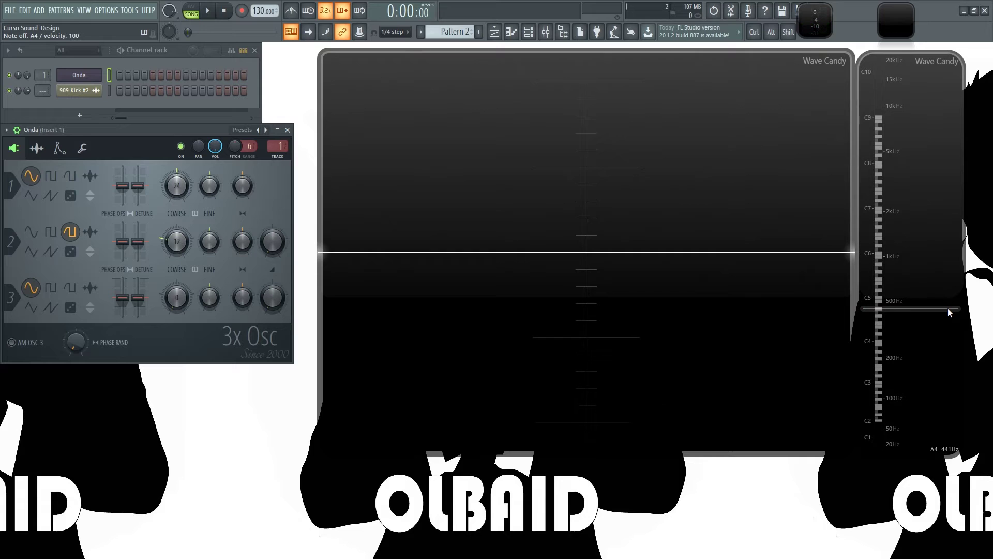
{"action": "left_click", "coordinate": [59, 149]}
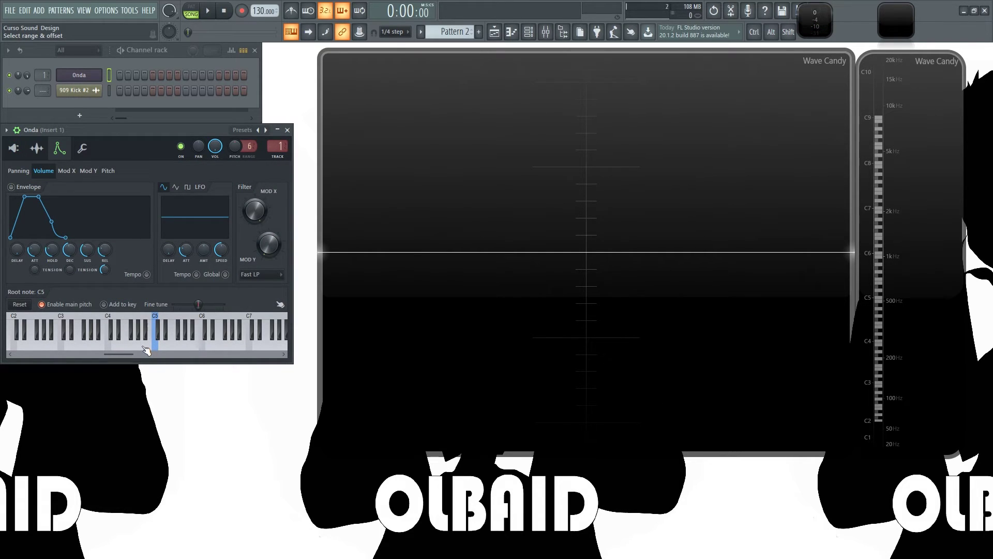
{"action": "left_click", "coordinate": [156, 343]}
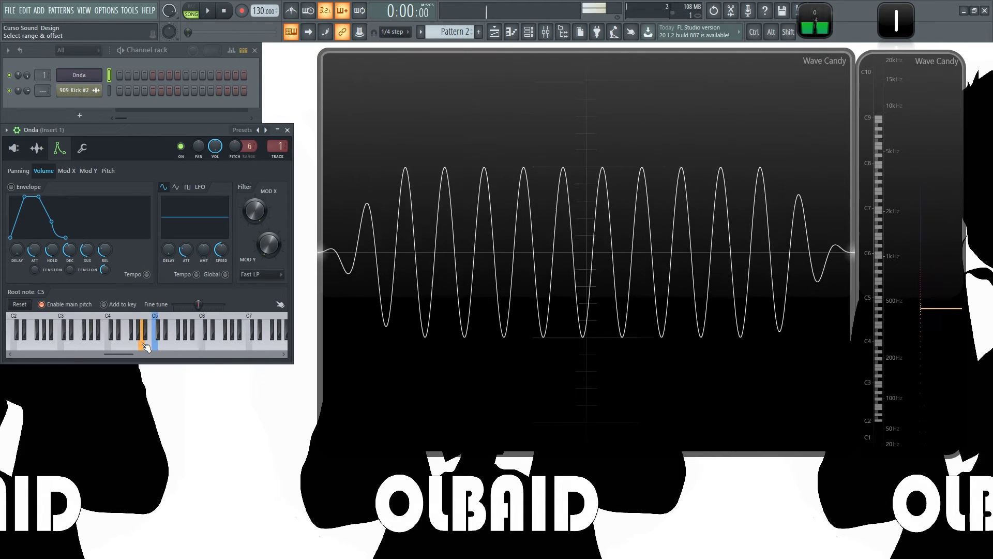
{"action": "left_click", "coordinate": [191, 345]}
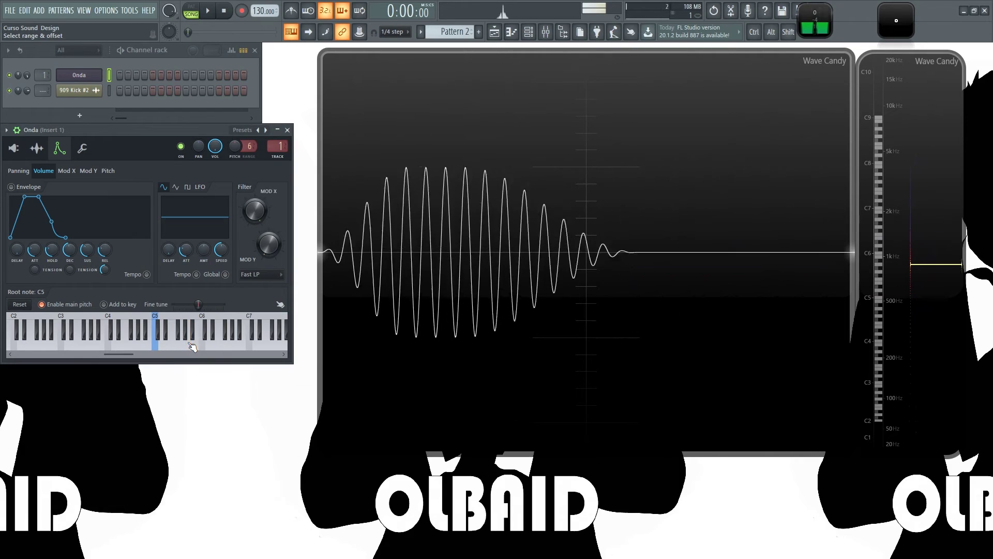
Play the ascending semitones between A4 and A5 one by one on the channel's piano to examine the octave
{"action": "left_click", "coordinate": [146, 338]}
{"action": "left_click", "coordinate": [149, 341]}
{"action": "left_click", "coordinate": [154, 343]}
{"action": "left_click", "coordinate": [162, 338]}
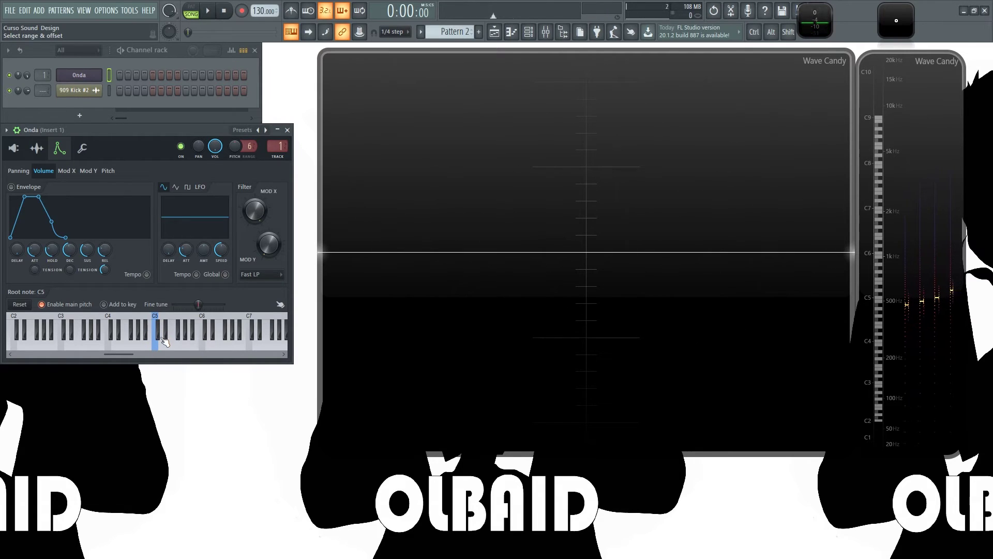
{"action": "left_click", "coordinate": [168, 345]}
{"action": "left_click", "coordinate": [174, 345]}
{"action": "left_click", "coordinate": [178, 337]}
{"action": "left_click", "coordinate": [182, 346]}
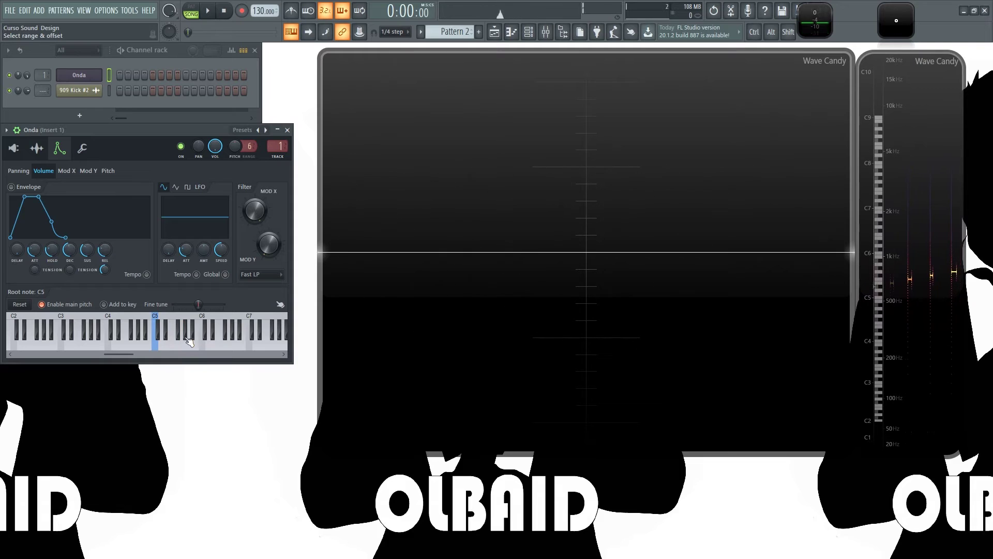
{"action": "left_click", "coordinate": [193, 346]}
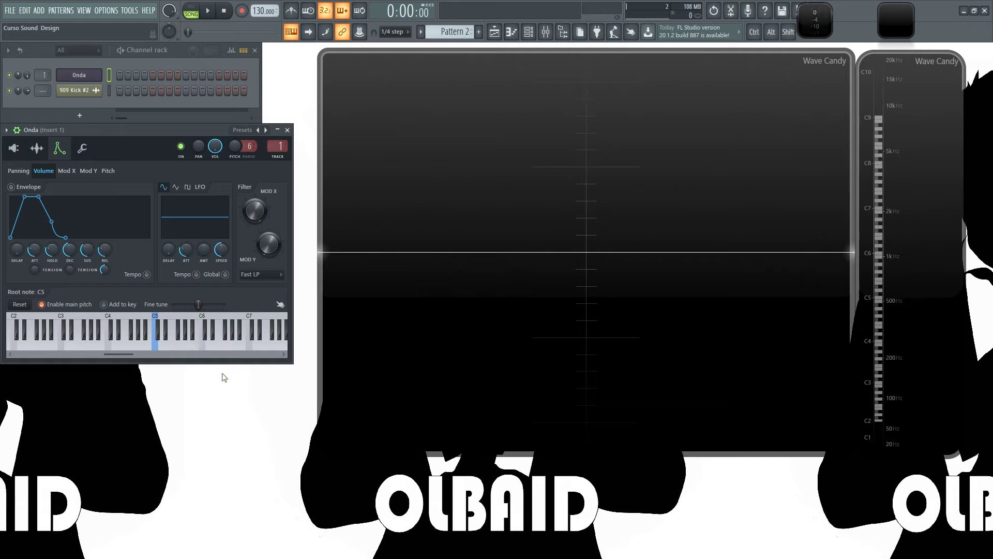
Compare the A notes across octaves by playing A3, A4 and A5, and return to the oscillator settings
{"action": "left_click", "coordinate": [146, 351]}
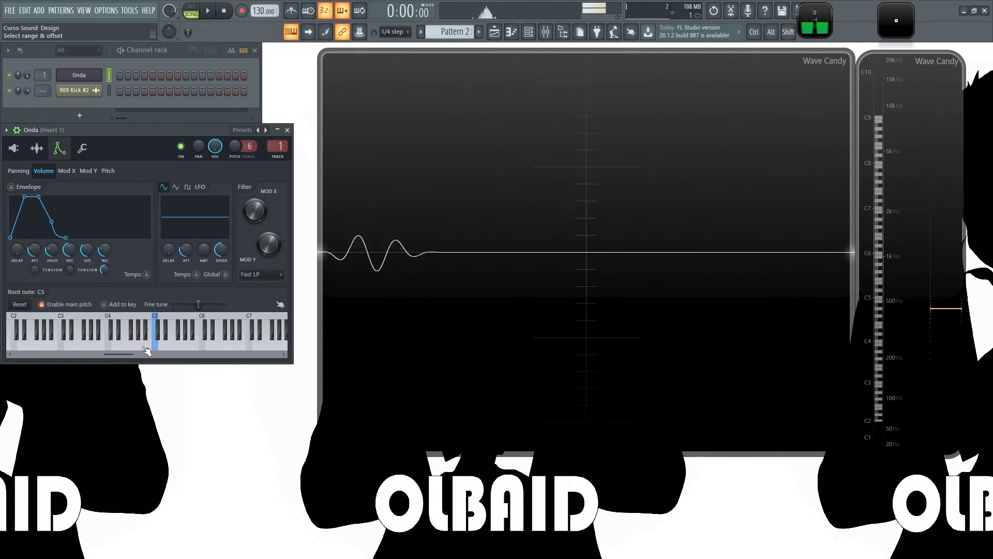
{"action": "left_click", "coordinate": [189, 350]}
{"action": "left_click", "coordinate": [97, 348]}
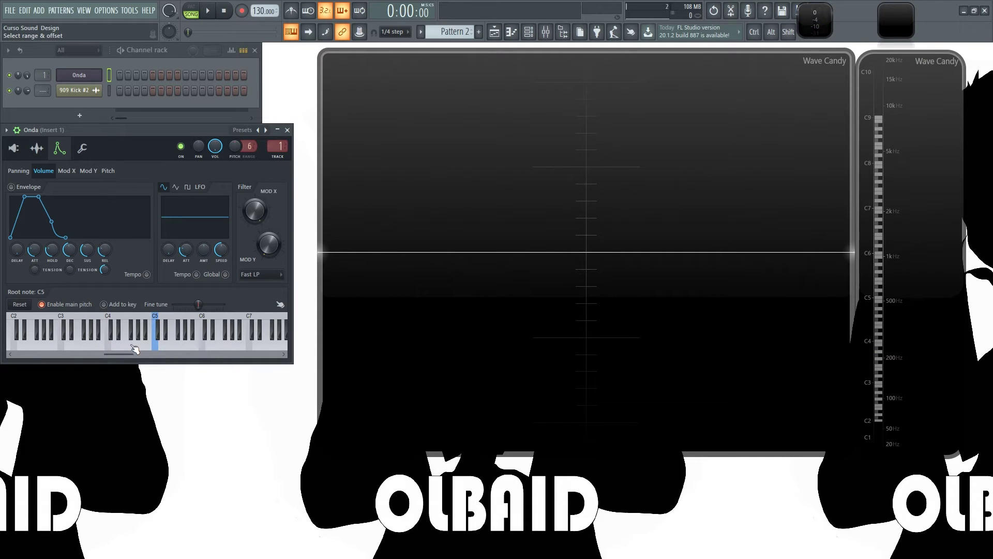
{"action": "left_click", "coordinate": [149, 346]}
{"action": "left_click", "coordinate": [191, 347]}
{"action": "left_click", "coordinate": [14, 148]}
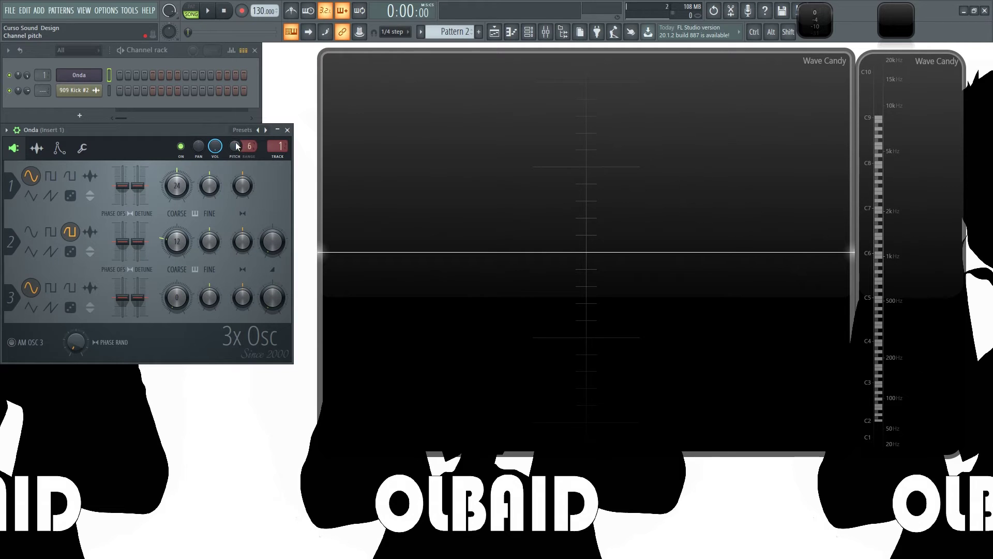
Play A4 to examine its waveform and frequency, keeping the Onda channel pitch at its centre default
{"action": "mouse_move", "coordinate": [236, 145]}
{"action": "left_mouse_down"}
{"action": "mouse_move", "coordinate": [236, 171]}
{"action": "mouse_move", "coordinate": [236, 145]}
{"action": "left_mouse_up"}
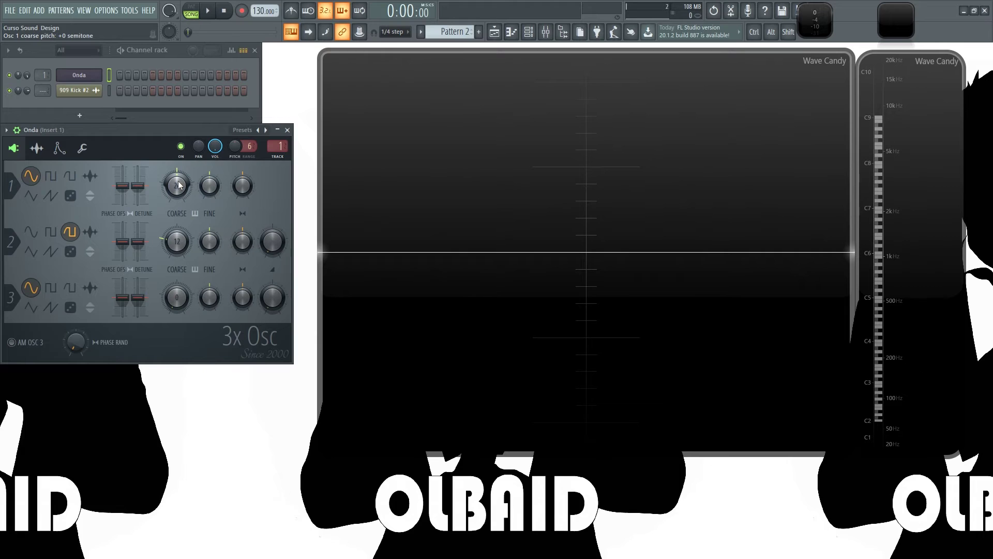
{"action": "mouse_move", "coordinate": [235, 147]}
{"action": "left_mouse_down"}
{"action": "mouse_move", "coordinate": [235, 137]}
{"action": "mouse_move", "coordinate": [235, 147]}
{"action": "left_mouse_up"}
{"action": "key", "text": "y"}
{"action": "key", "text": "y"}
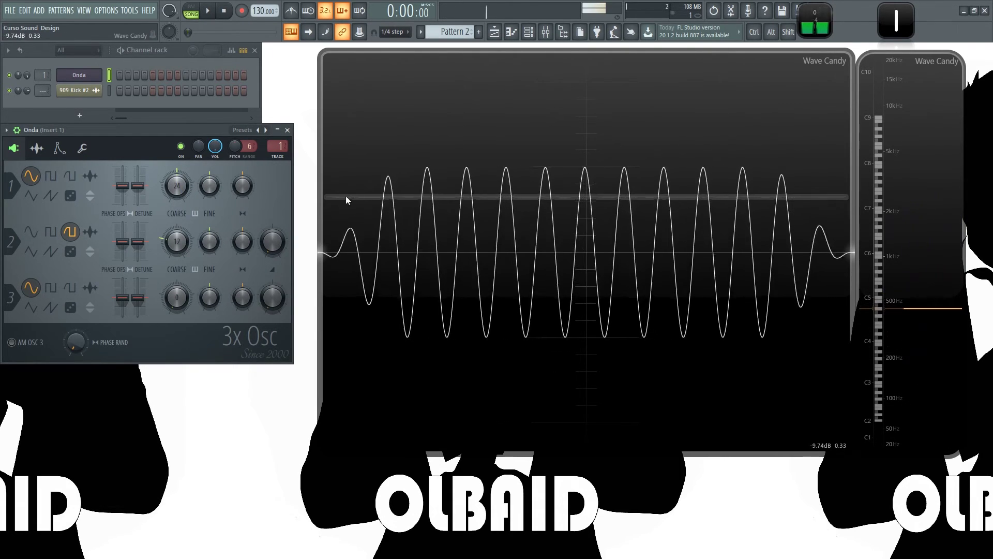
{"action": "mouse_move", "coordinate": [236, 149]}
{"action": "left_mouse_down"}
{"action": "mouse_move", "coordinate": [236, 137]}
{"action": "mouse_move", "coordinate": [236, 157]}
{"action": "mouse_move", "coordinate": [236, 147]}
{"action": "left_mouse_up"}
{"action": "left_click", "coordinate": [236, 147], "text": "alt"}
Sweep oscillator 1's coarse pitch up and down, and set it to -12 semitones
{"action": "left_click_drag", "start_coordinate": [177, 183], "coordinate": [176, 185]}
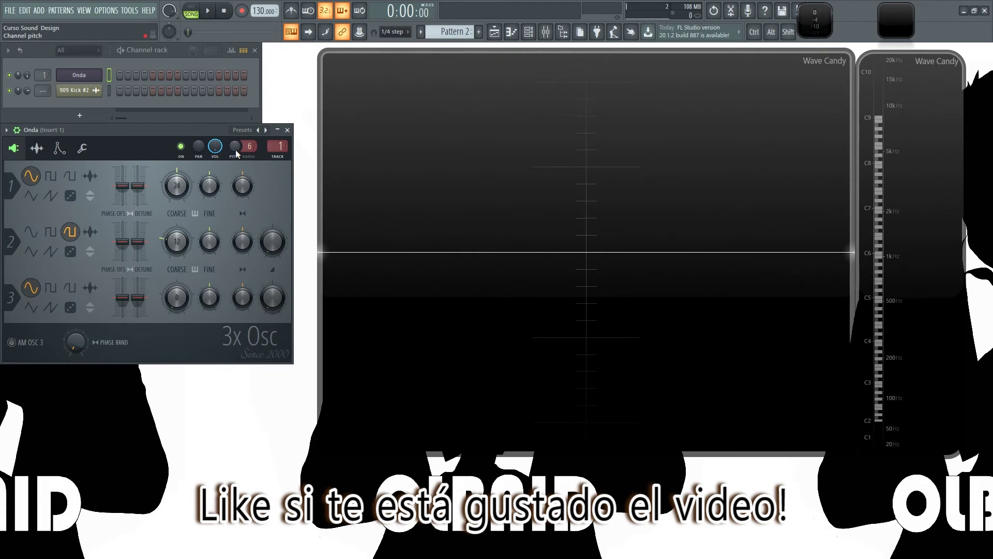
{"action": "mouse_move", "coordinate": [235, 151]}
{"action": "left_mouse_down"}
{"action": "mouse_move", "coordinate": [235, 168]}
{"action": "mouse_move", "coordinate": [235, 148]}
{"action": "left_mouse_up"}
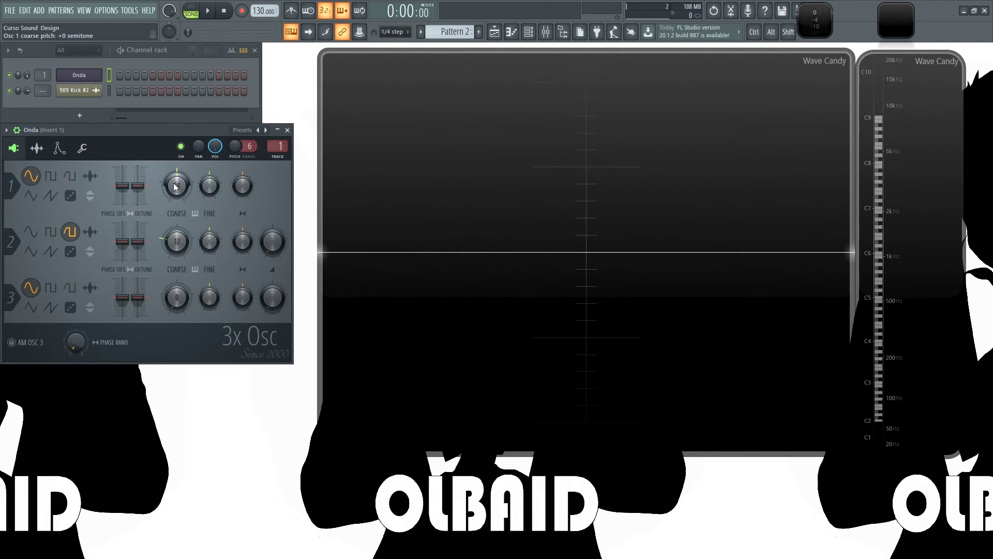
{"action": "mouse_move", "coordinate": [189, 185]}
{"action": "left_mouse_down"}
{"action": "mouse_move", "coordinate": [189, 205]}
{"action": "mouse_move", "coordinate": [188, 184]}
{"action": "left_mouse_up"}
{"action": "left_click_drag", "start_coordinate": [178, 195], "coordinate": [178, 175]}
{"action": "left_click_drag", "start_coordinate": [177, 186], "coordinate": [177, 205]}
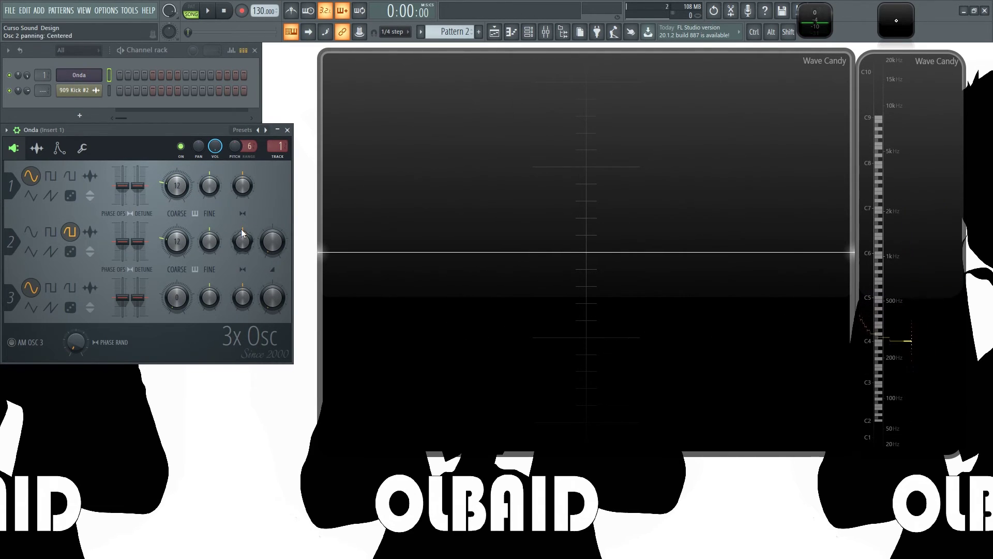
Set the channel pitch range to 1 and audition oscillator 1's coarse pitch one semitone higher, returning it to -12 semitones
{"action": "key", "text": "q"}
{"action": "left_click_drag", "start_coordinate": [176, 186], "coordinate": [176, 186]}
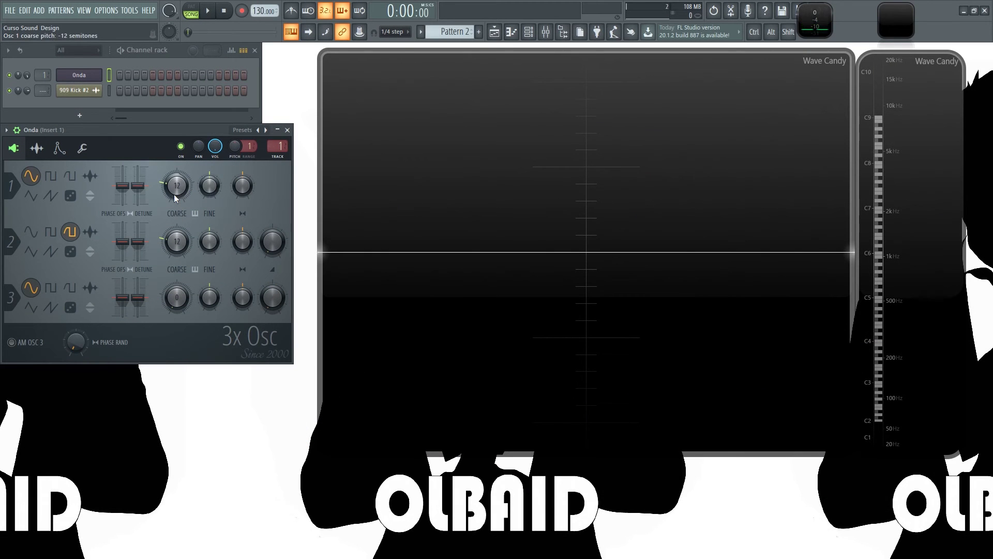
{"action": "left_click_drag", "start_coordinate": [175, 188], "coordinate": [175, 187]}
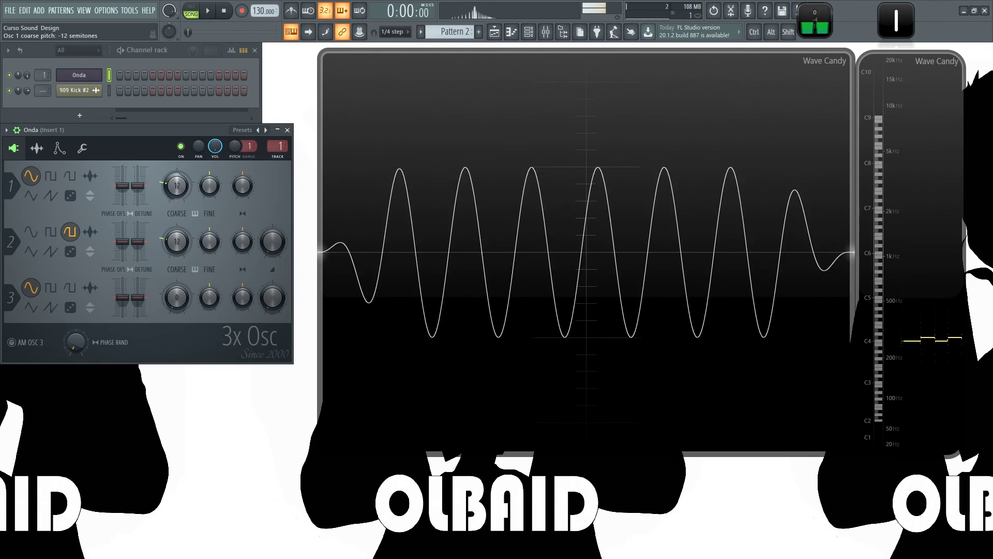
Compare shifting the channel pitch up and down with a one-semitone coarse pitch change on oscillator 1, restoring both controls
{"action": "left_click_drag", "start_coordinate": [236, 149], "coordinate": [236, 143]}
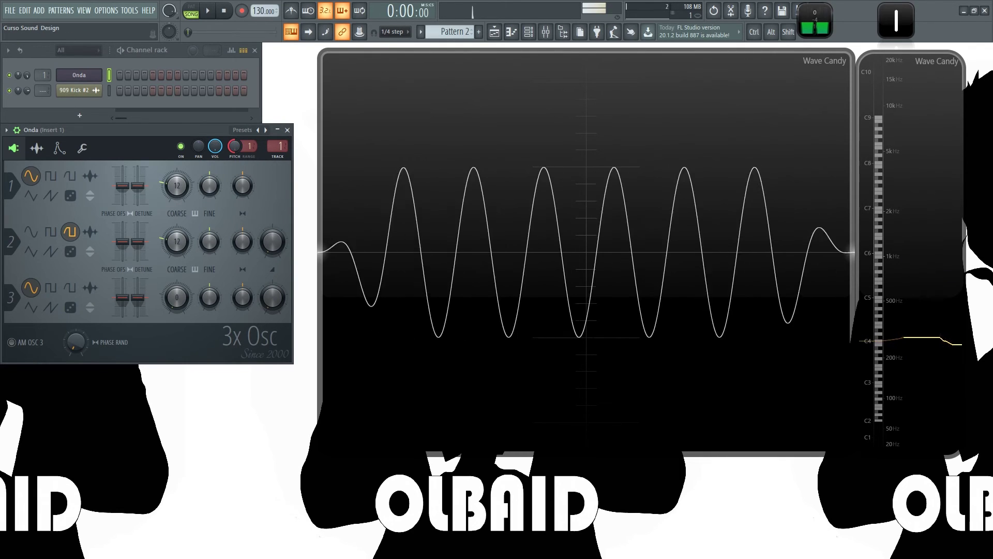
{"action": "left_click_drag", "start_coordinate": [235, 145], "coordinate": [236, 145]}
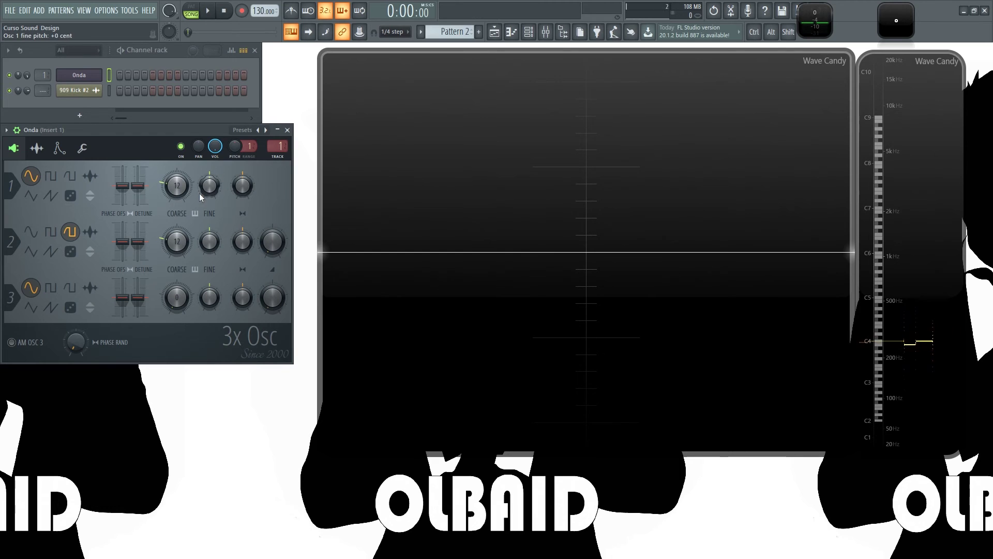
{"action": "left_click_drag", "start_coordinate": [179, 190], "coordinate": [180, 190]}
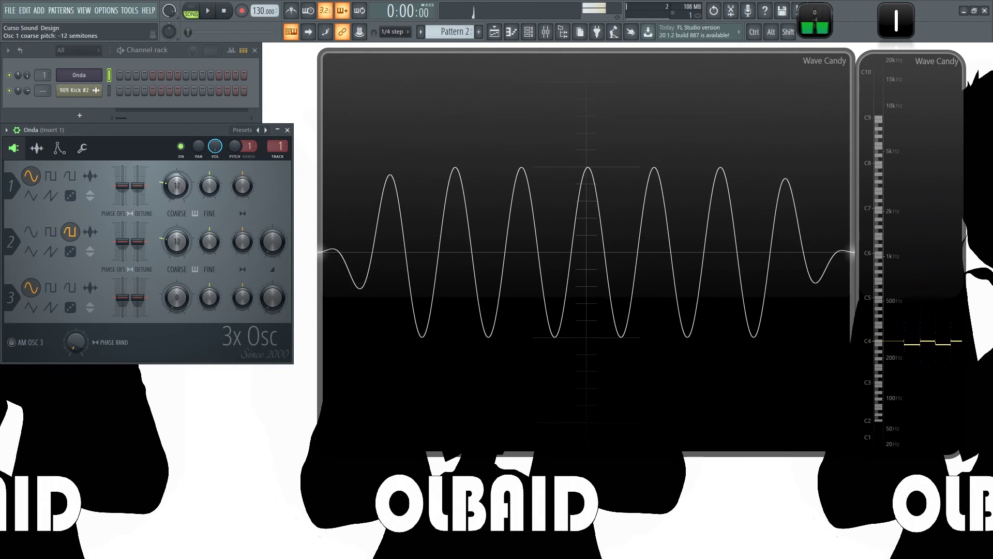
{"action": "mouse_move", "coordinate": [241, 147]}
{"action": "left_mouse_down"}
{"action": "mouse_move", "coordinate": [241, 156]}
{"action": "mouse_move", "coordinate": [241, 138]}
{"action": "mouse_move", "coordinate": [241, 156]}
{"action": "mouse_move", "coordinate": [240, 147]}
{"action": "left_mouse_up"}
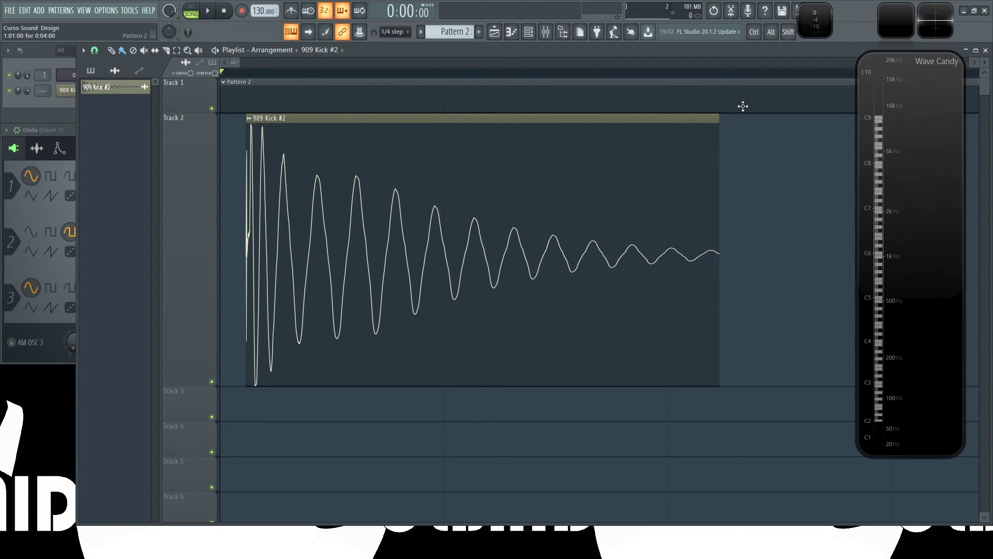
Trim the end of the 909 Kick #2 clip on playlist Track 2 to its first cycles, about 0:00:10 long
{"action": "left_click_drag", "start_coordinate": [719, 124], "coordinate": [714, 230]}
{"action": "mouse_move", "coordinate": [246, 196]}
{"action": "left_mouse_down"}
{"action": "mouse_move", "coordinate": [273, 196]}
{"action": "mouse_move", "coordinate": [247, 197]}
{"action": "left_mouse_up"}
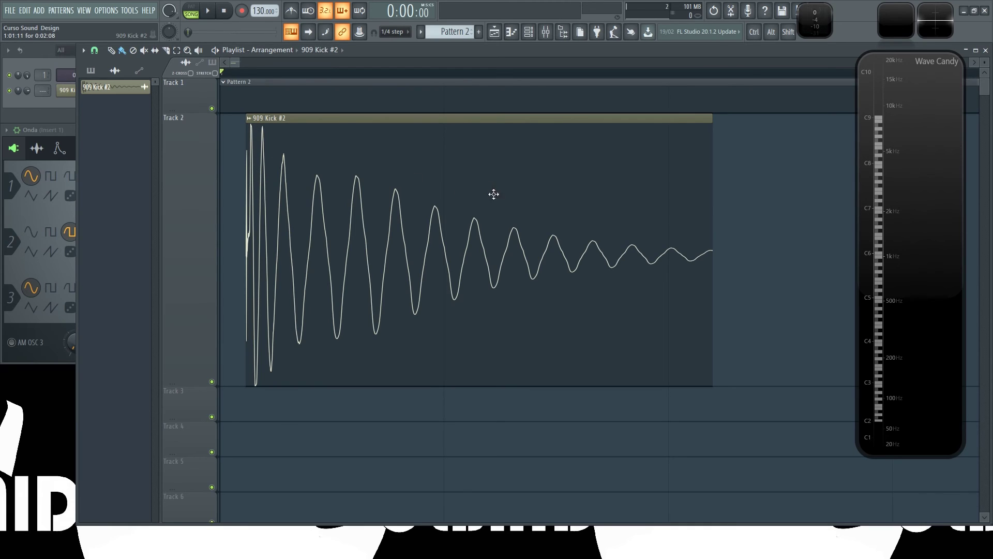
{"action": "key", "text": "alt"}
{"action": "left_click_drag", "start_coordinate": [710, 126], "coordinate": [268, 219]}
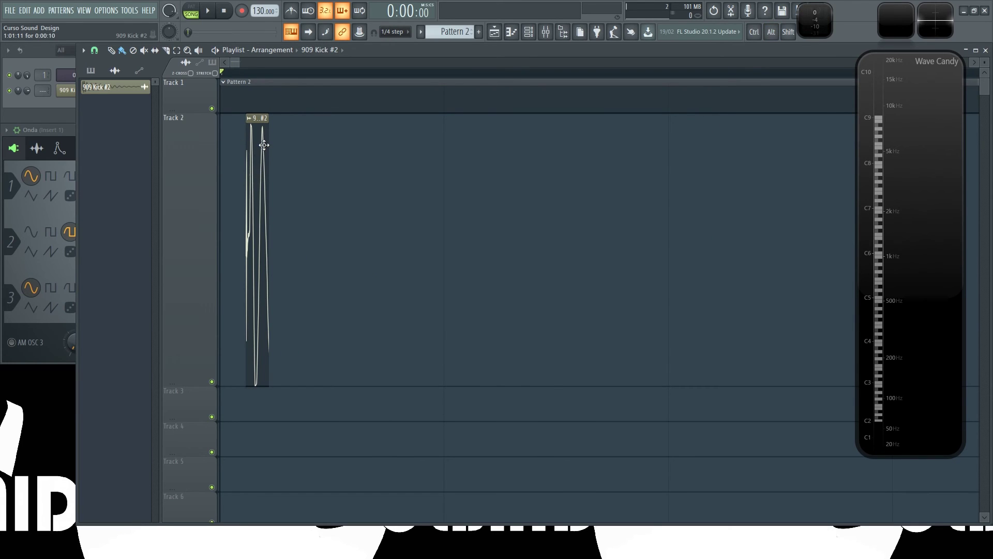
Play the trimmed kick attack on playlist Track 2, and extend the clip's end back to its full 0:02:19 length
{"action": "key", "text": "space"}
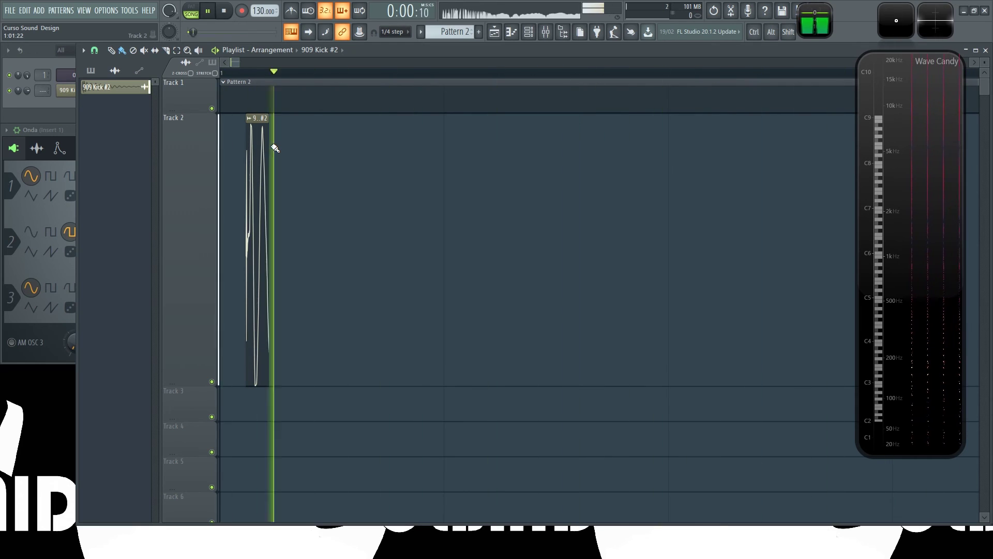
{"action": "key", "text": "space"}
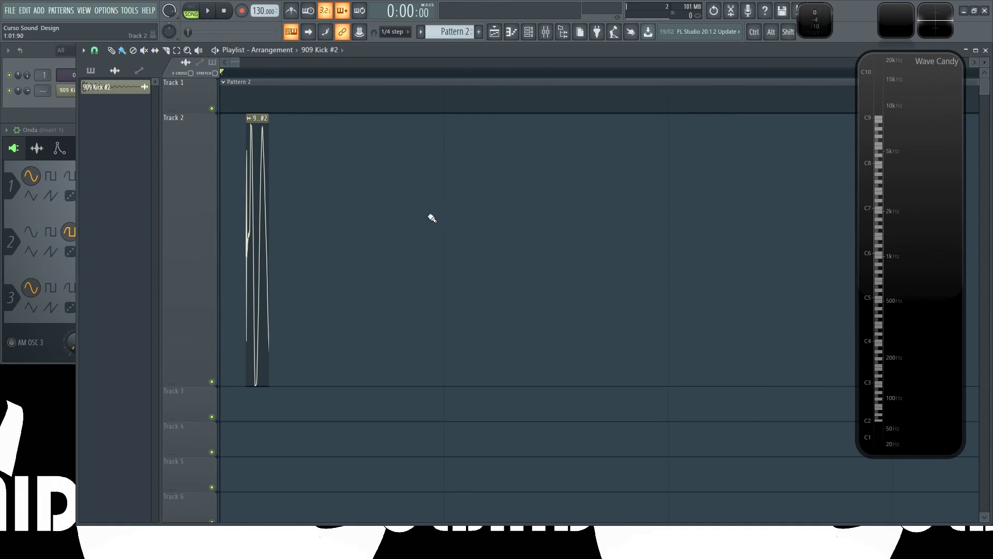
{"action": "left_click_drag", "start_coordinate": [269, 222], "coordinate": [738, 250]}
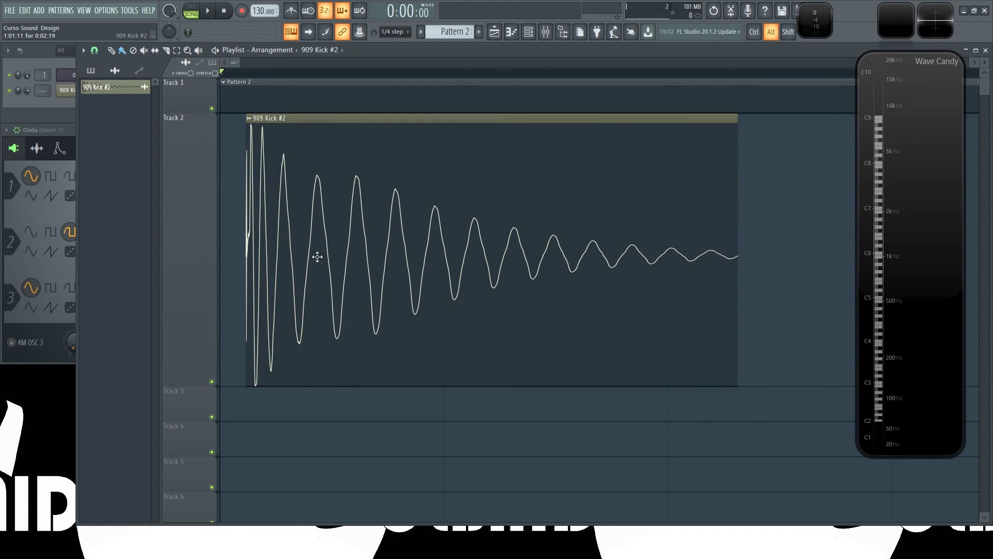
Trim the kick clip's start past its first cycles to about 0:02:07 long, audition the remaining tail, and restore the clip's start
{"action": "left_click_drag", "start_coordinate": [247, 254], "coordinate": [274, 258]}
{"action": "key", "text": "space"}
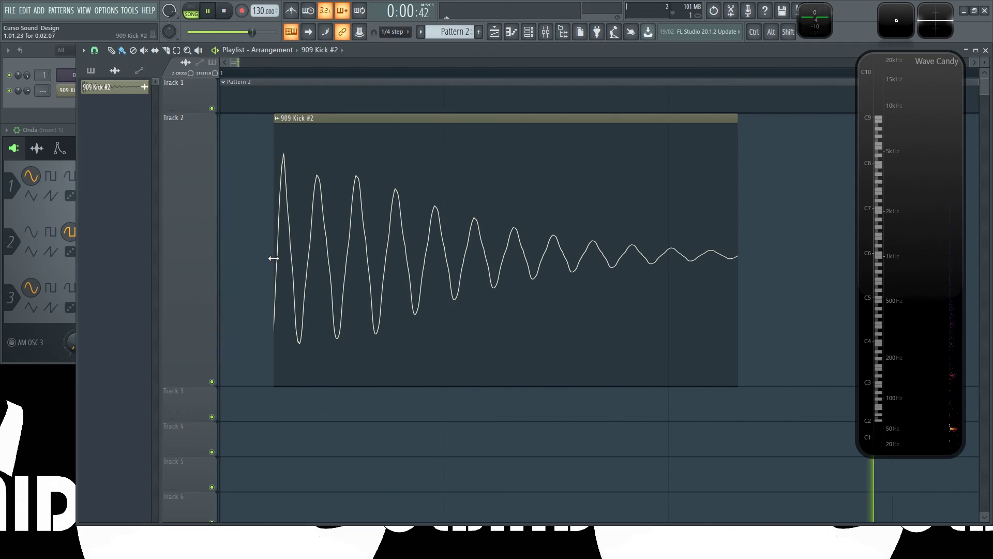
{"action": "key", "text": "space"}
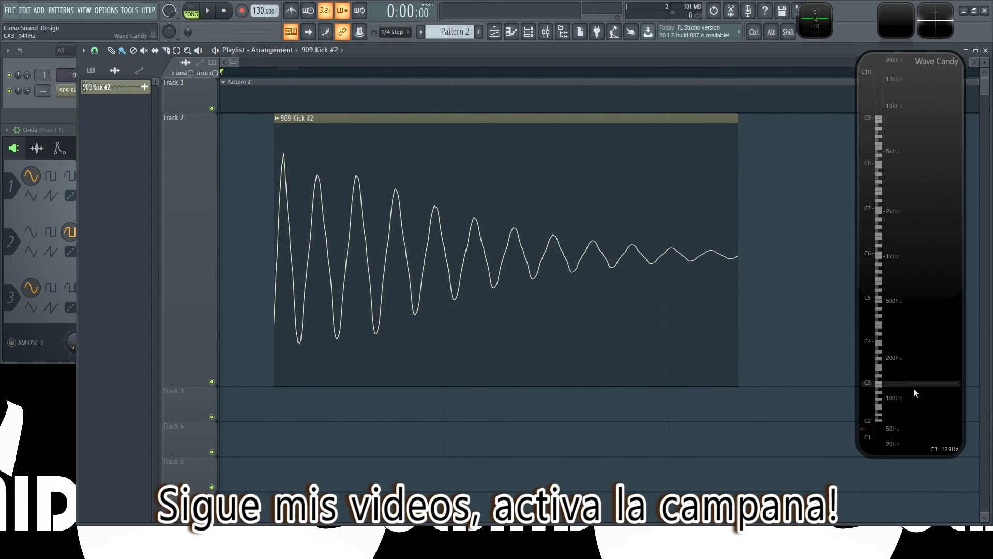
{"action": "left_click_drag", "start_coordinate": [241, 300], "coordinate": [191, 307]}
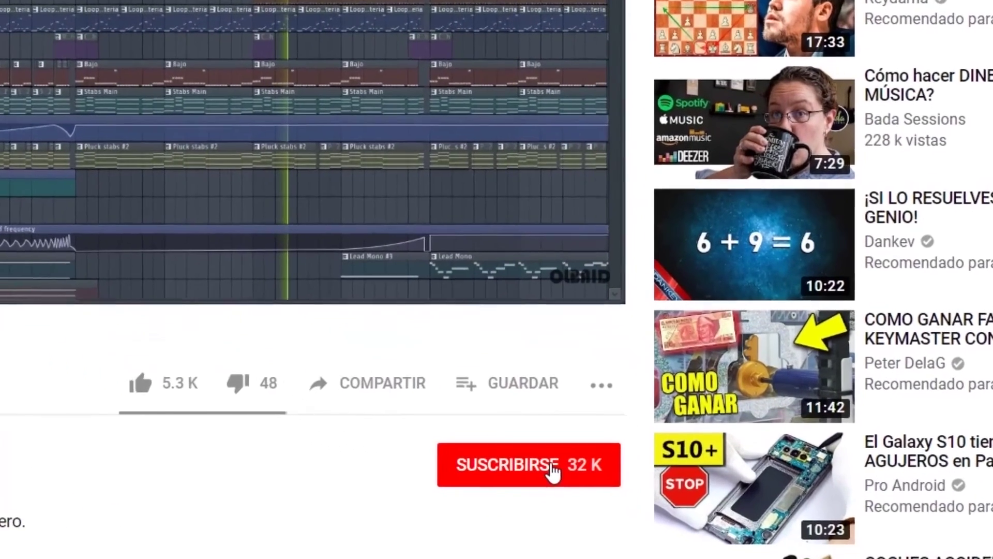
{"action": "left_click", "coordinate": [552, 471]}
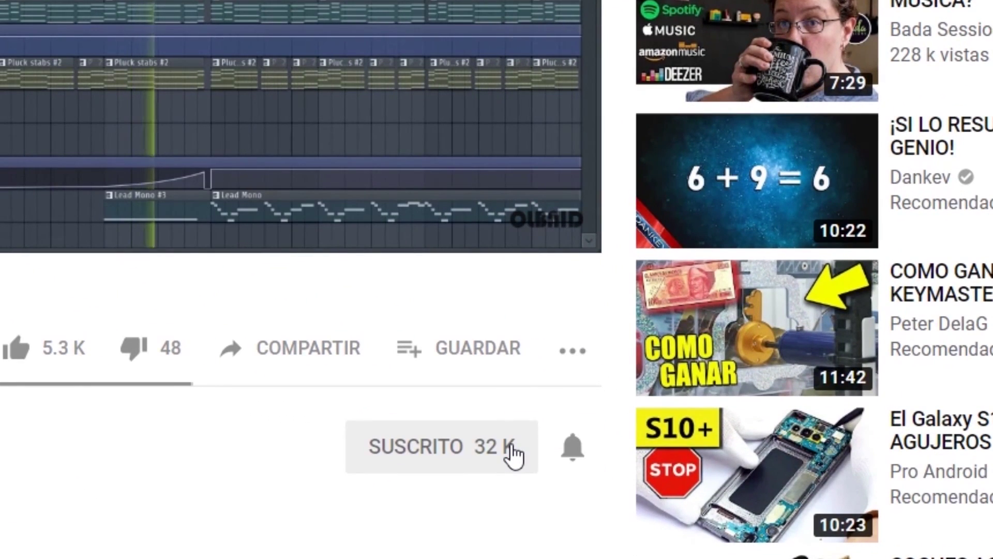
{"action": "left_click", "coordinate": [575, 458]}
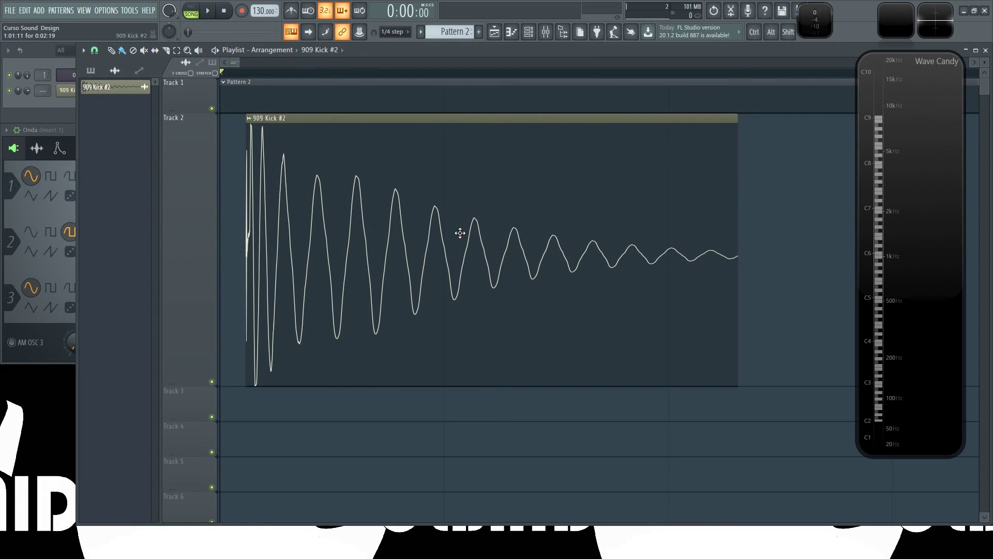